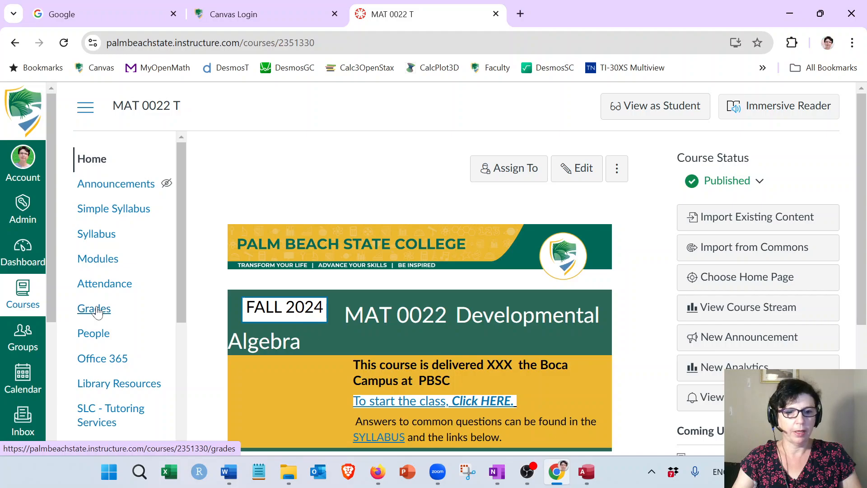
Open the gradebook of the MAT 0022 T course and hide the course navigation
left_click(97, 312)
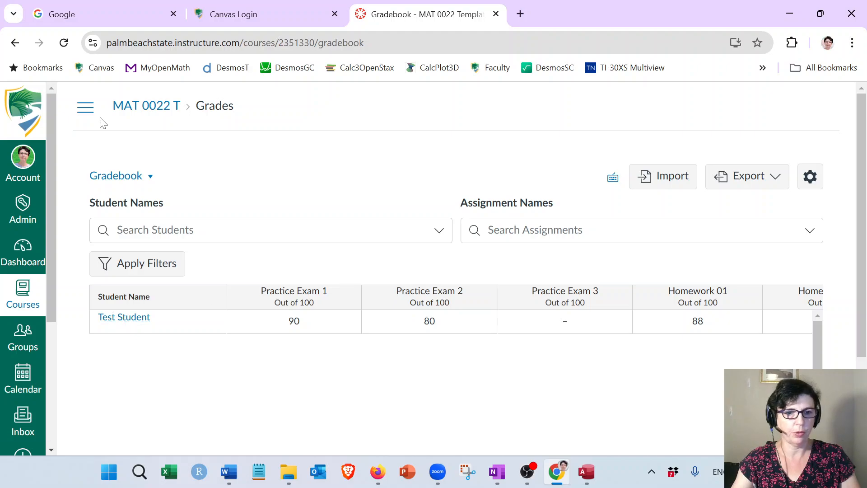
left_click(85, 107)
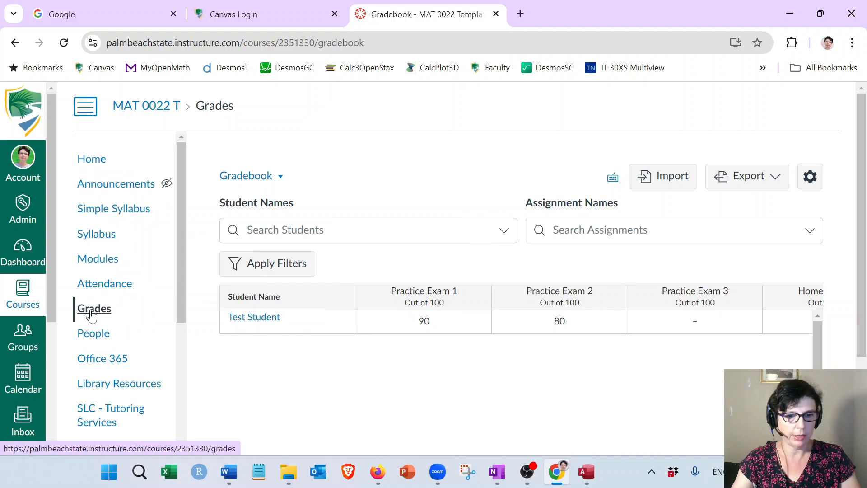
left_click(81, 113)
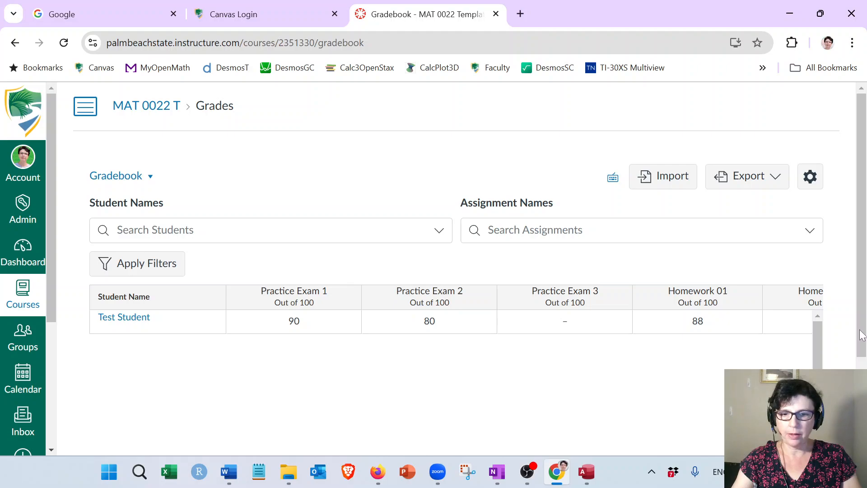
Examine the test student's homework, class activity and exam scores, along with the weighted assignment group totals
scroll(860, 335, "down", 2)
scroll(524, 225, "right", 10)
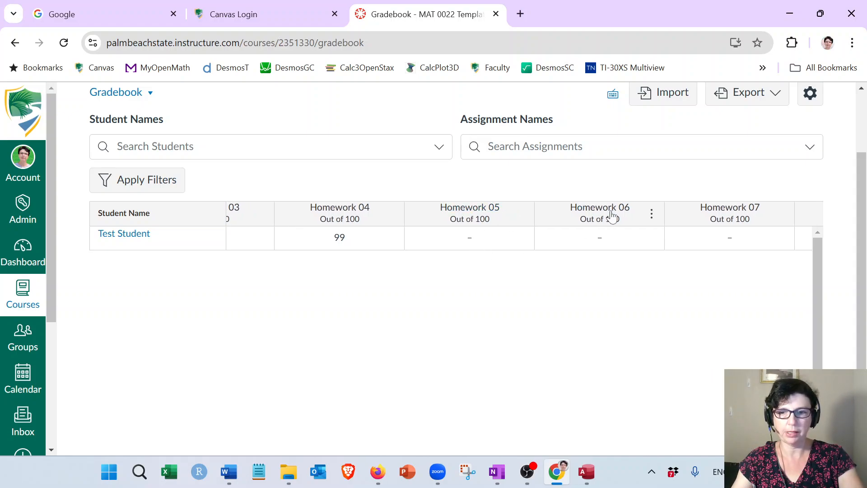
scroll(716, 286, "right", 3)
scroll(633, 260, "right", 5)
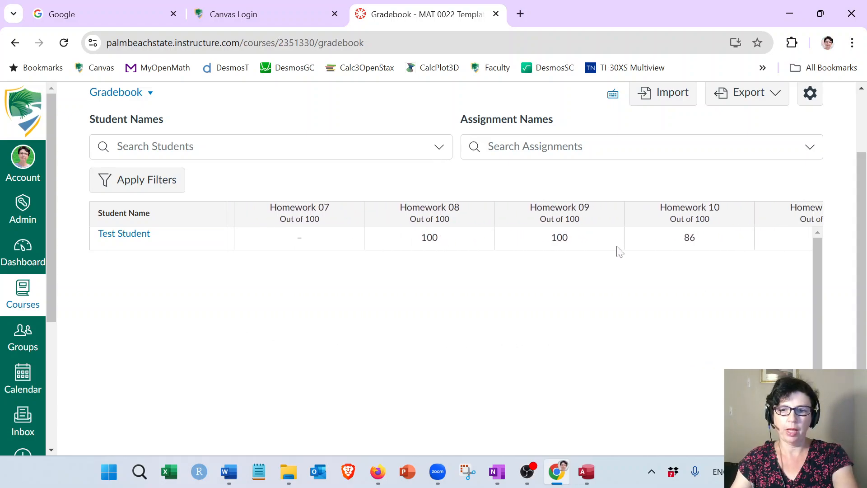
scroll(619, 251, "right", 6)
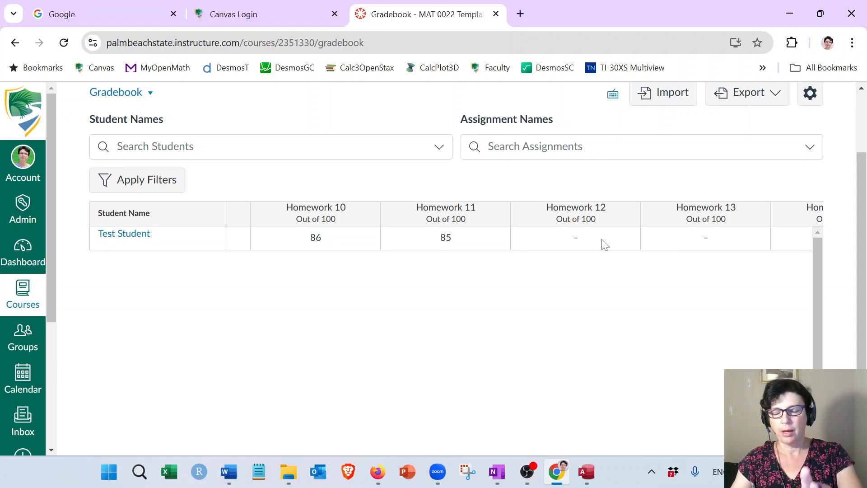
scroll(743, 287, "right", 15)
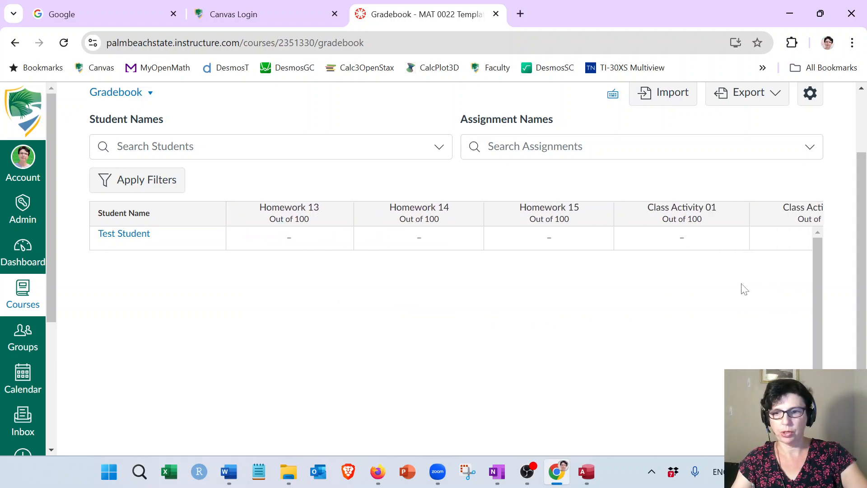
scroll(739, 289, "right", 6)
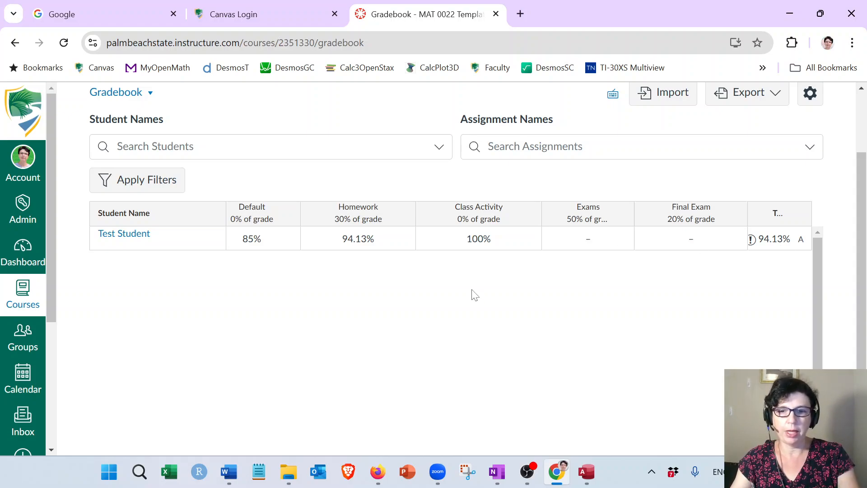
scroll(560, 277, "left", 6)
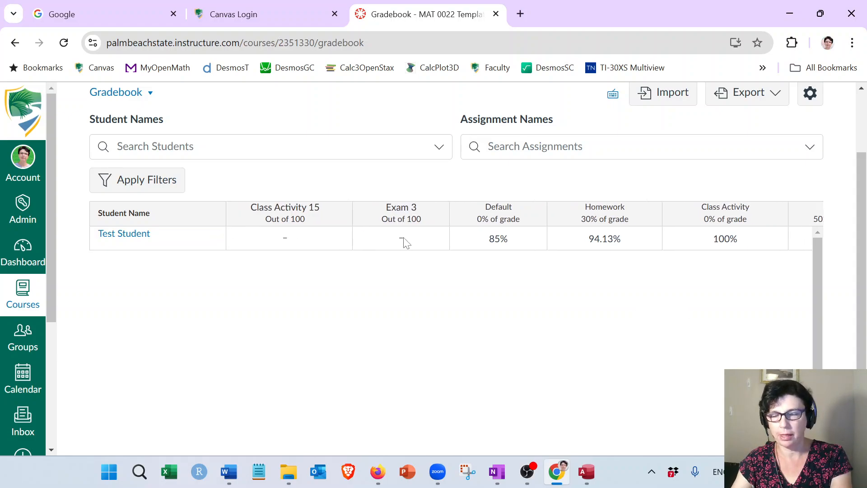
scroll(409, 251, "left", 5)
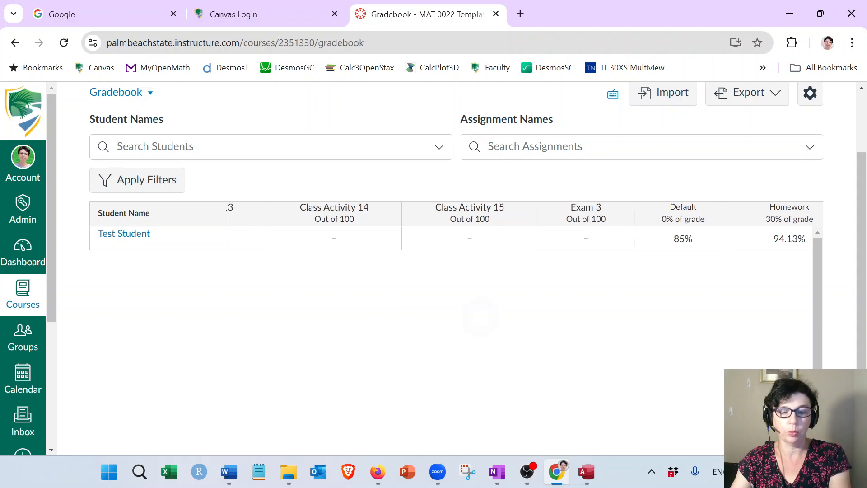
scroll(325, 234, "left", 7)
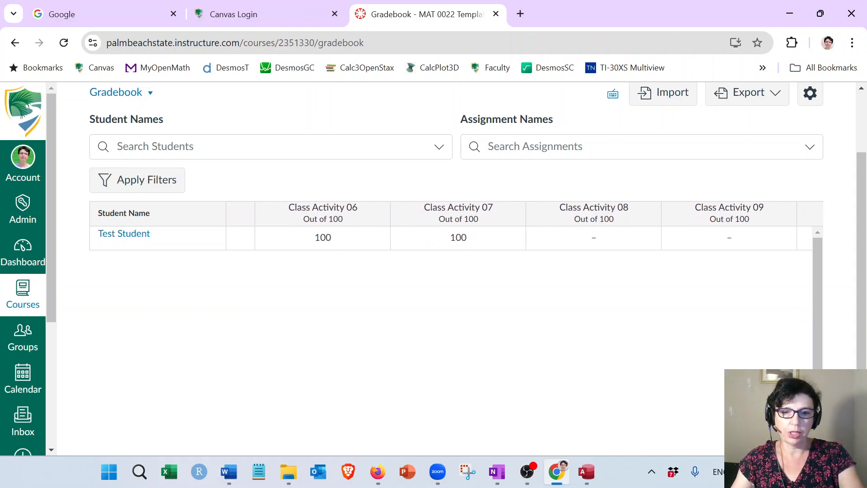
scroll(298, 230, "left", 2)
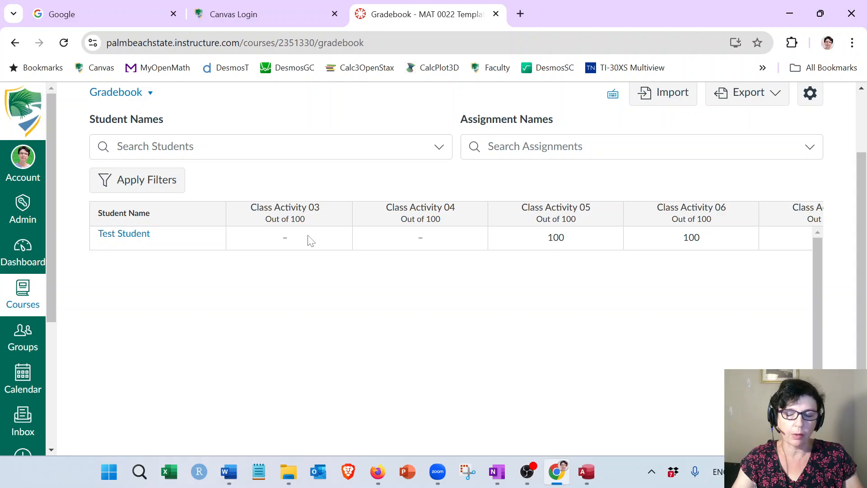
Export the current gradebook view and save it in Downloads as a CSV file named TemporaryGradebook
left_click(764, 102)
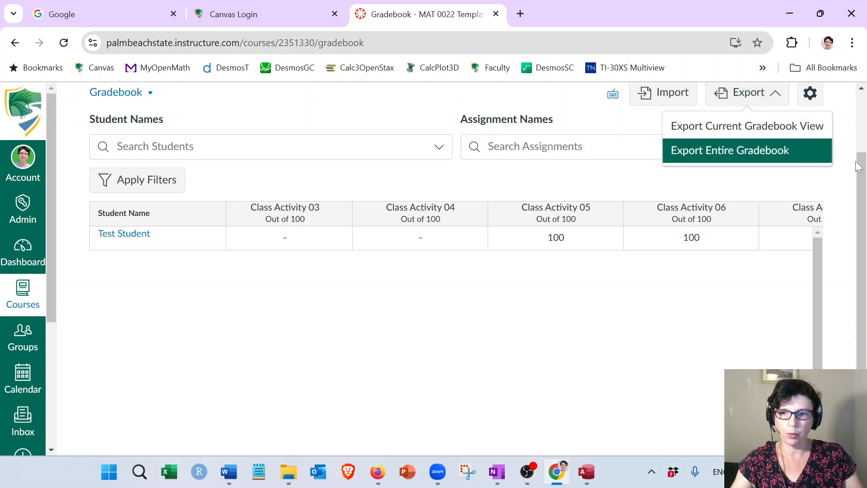
left_click_drag(860, 167, 862, 136)
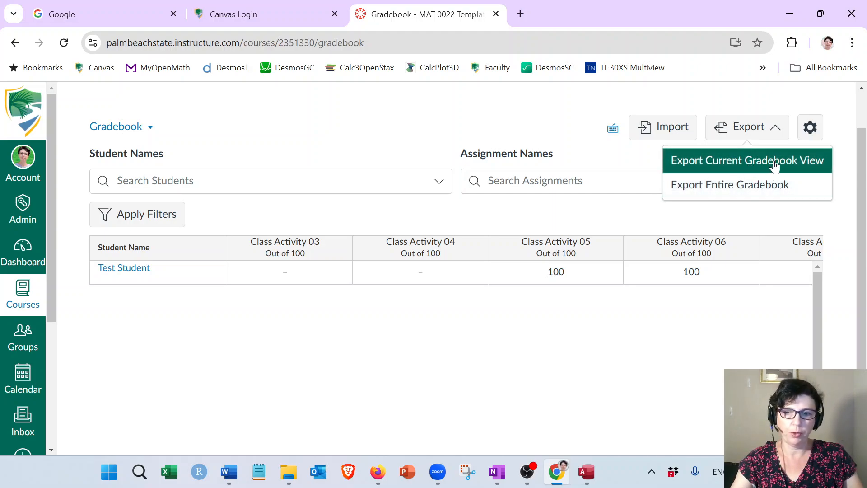
left_click(768, 162)
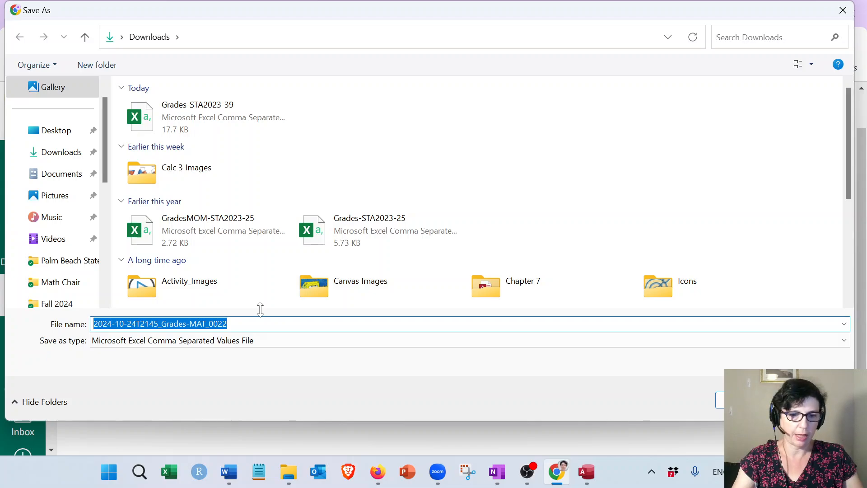
key("BackSpace")
type("Temporar")
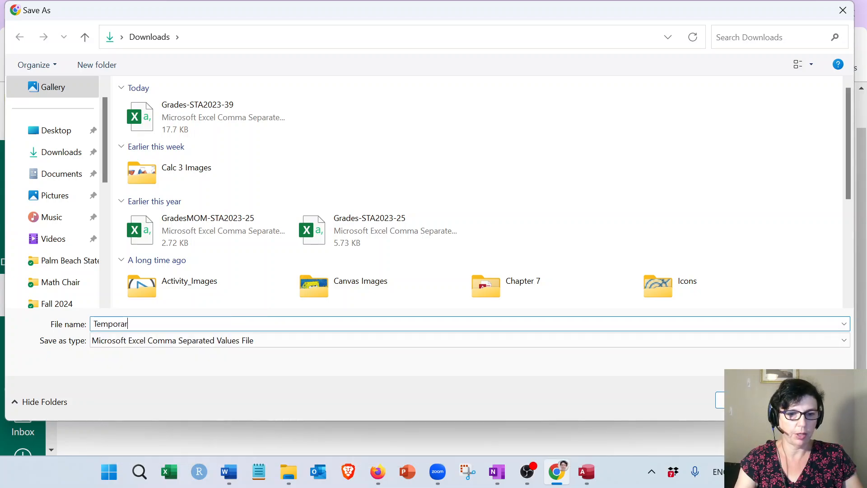
type("yGradebook")
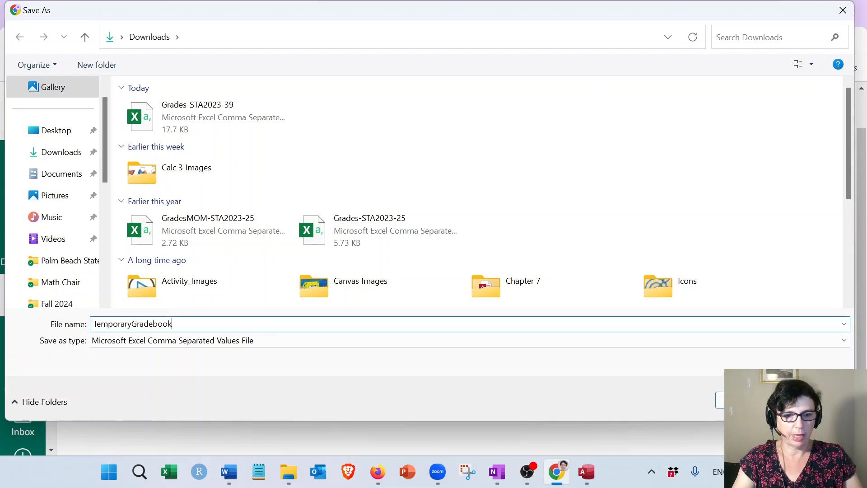
key("Return")
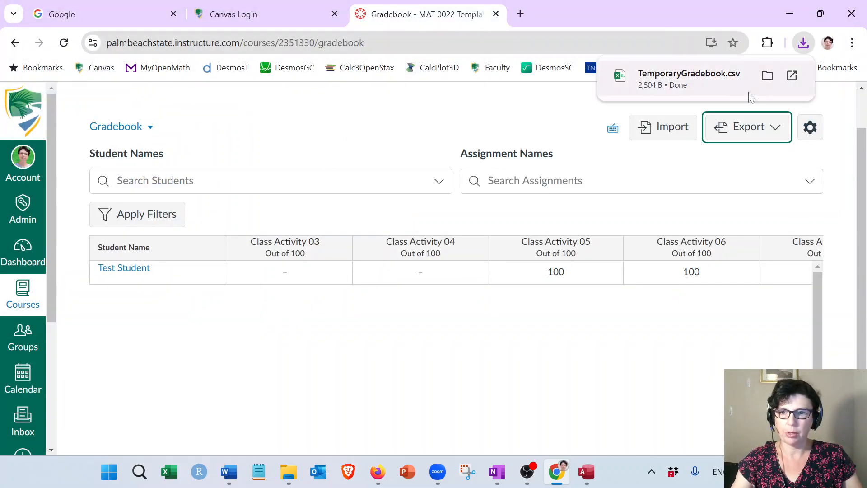
Open the TemporaryGradebook file from the Downloads folder in Excel and maximize its window
left_click(766, 77)
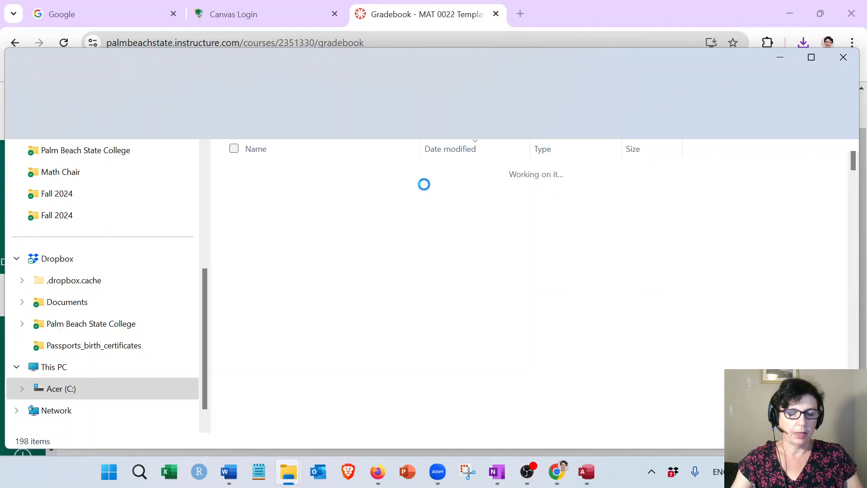
double_click(290, 188)
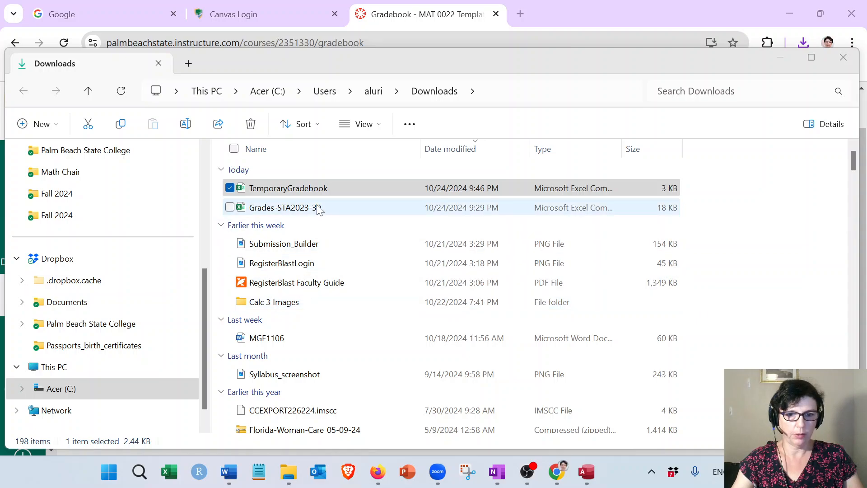
left_click(322, 193)
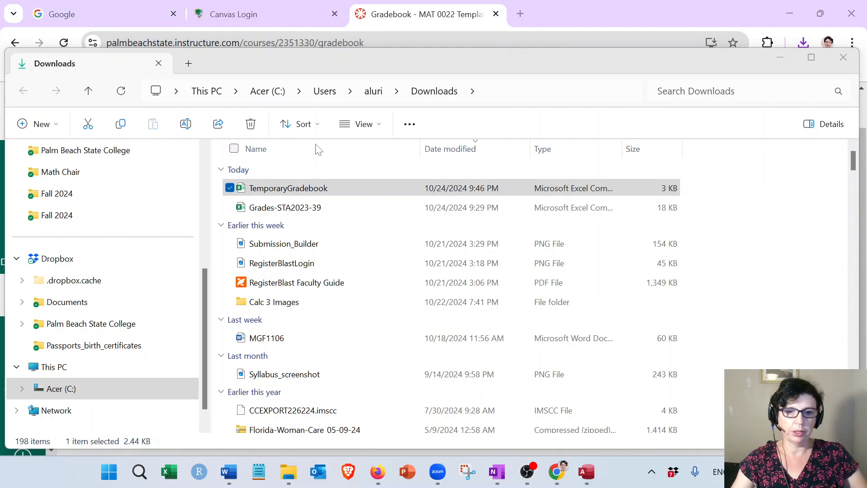
left_click(339, 194)
double_click(340, 198)
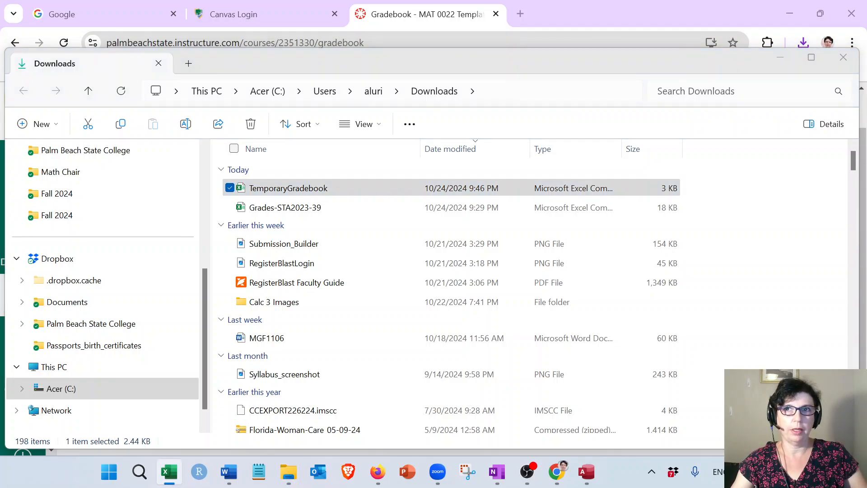
left_click_drag(704, 159, 621, 31)
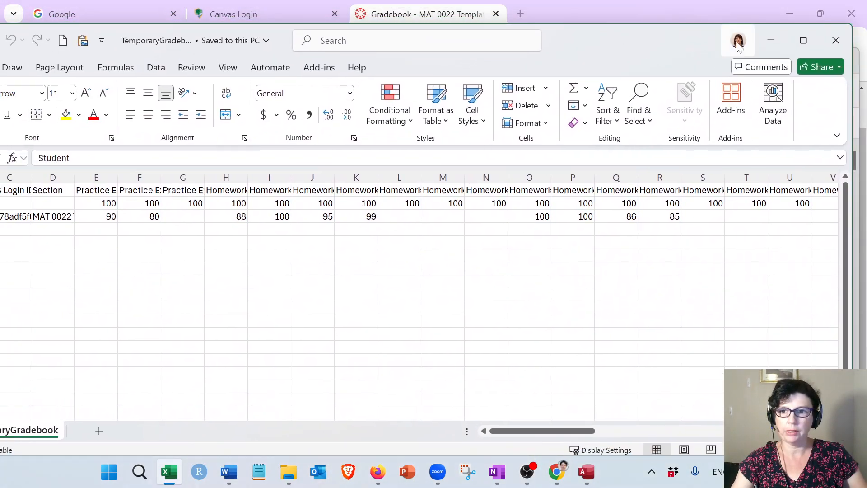
left_click(797, 46)
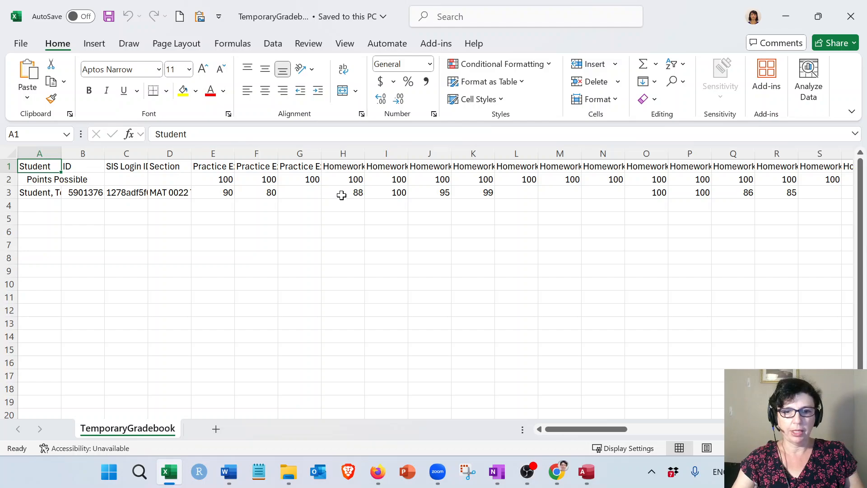
Replace all blank scores in H3:AL3, from Homework 01 through Exam 3, with 0, matching case and entire cell contents
left_click(359, 165)
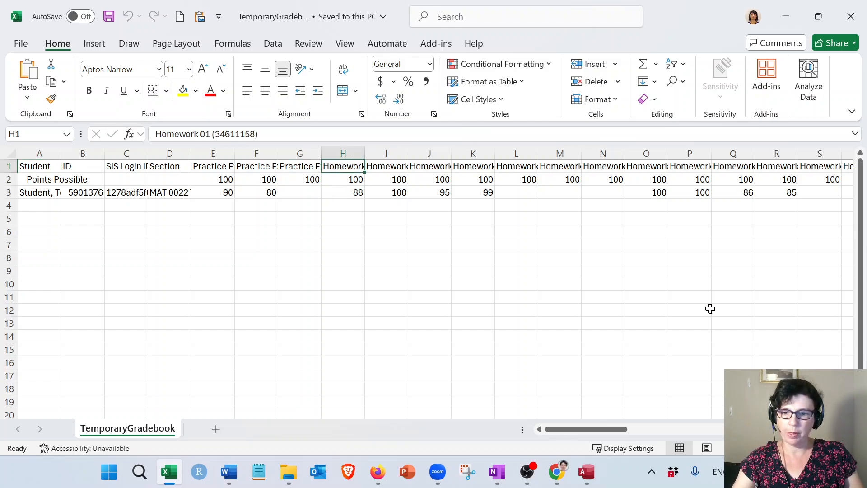
left_click_drag(606, 436, 654, 436)
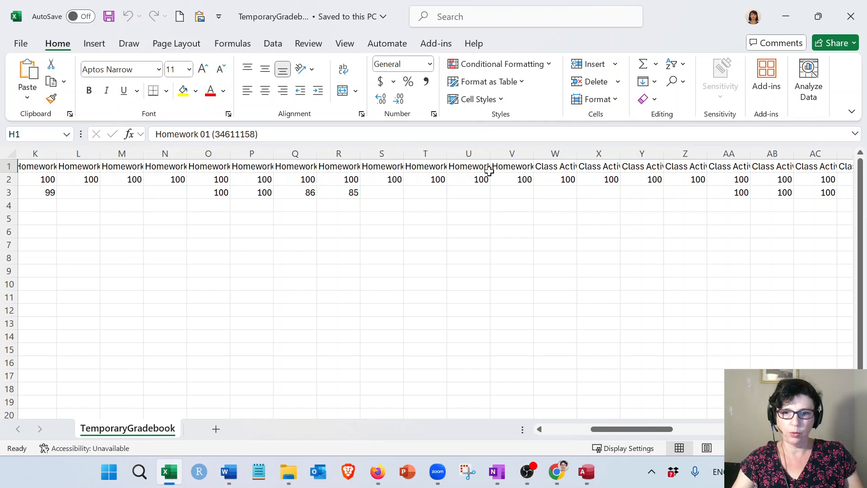
left_click(472, 167)
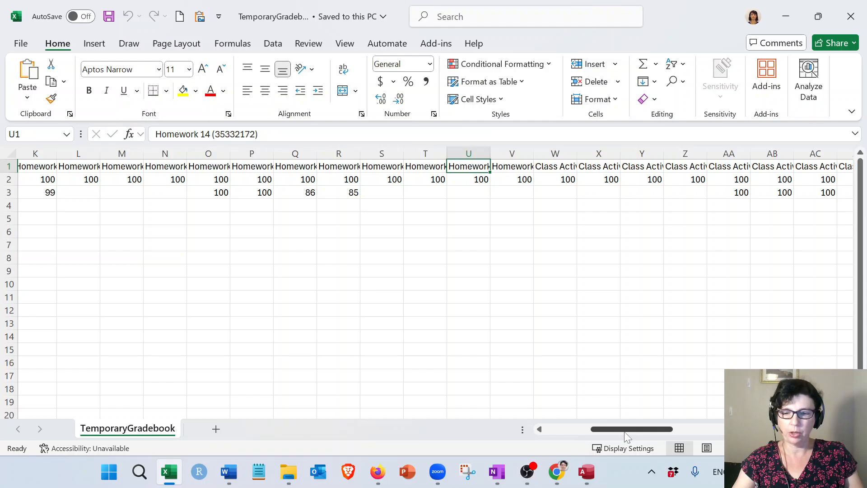
left_click_drag(622, 435, 576, 434)
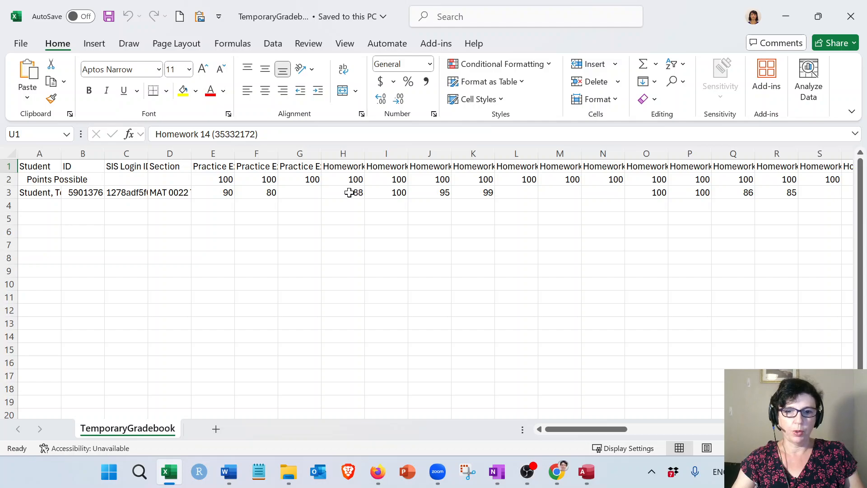
left_click_drag(343, 192, 420, 190)
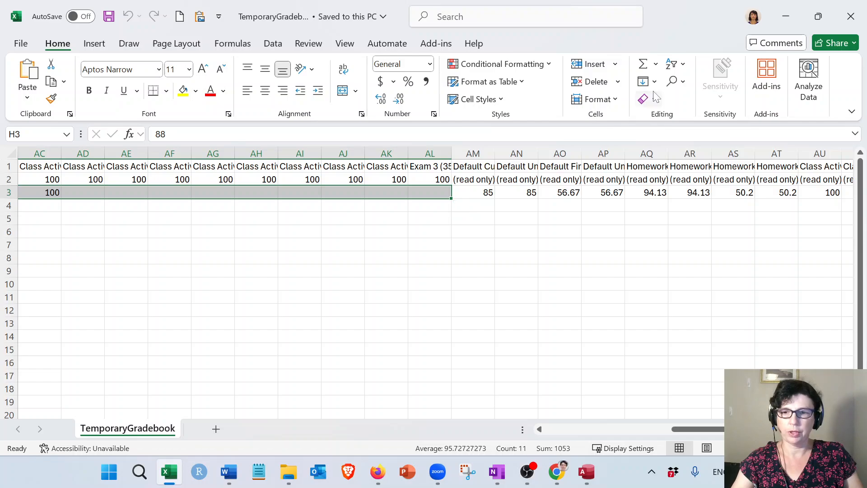
left_click(684, 84)
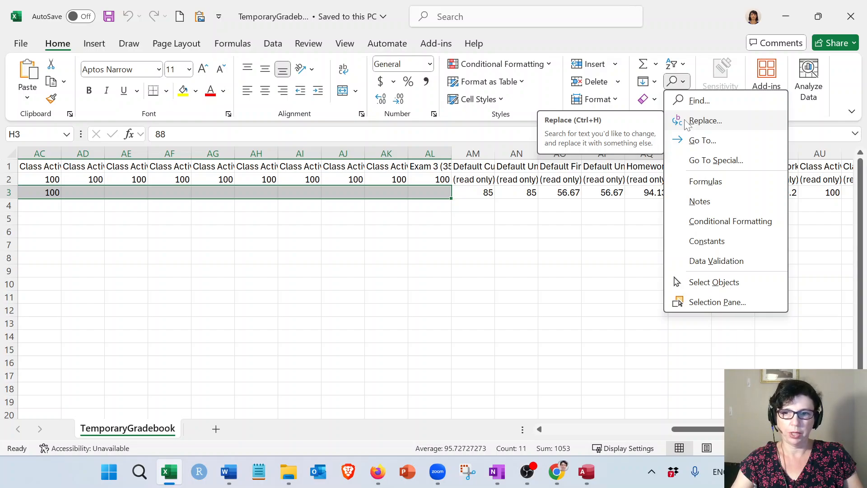
left_click(705, 120)
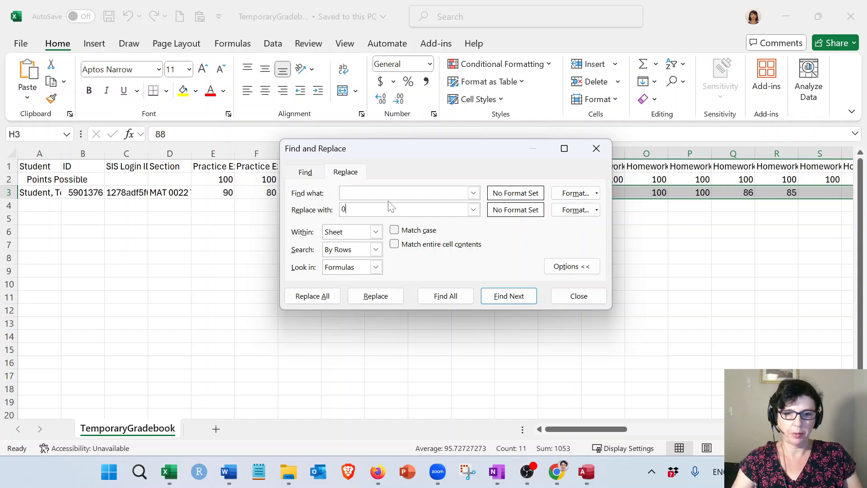
left_click(399, 232)
left_click(403, 245)
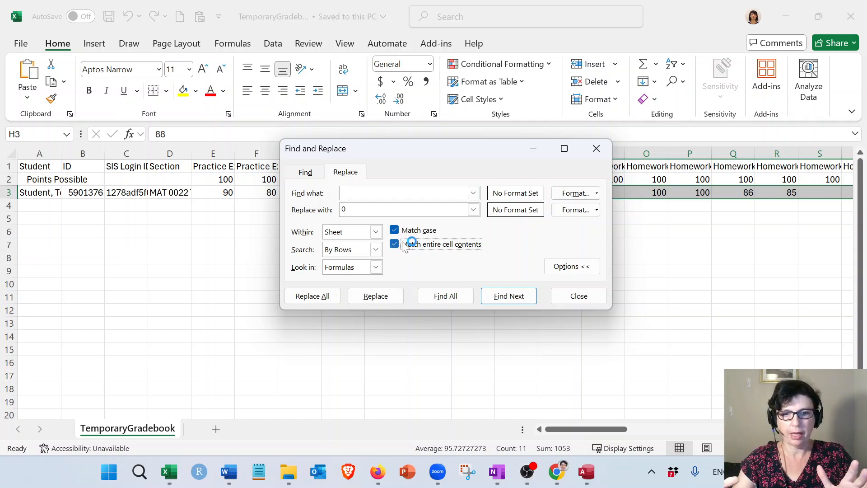
left_click(332, 298)
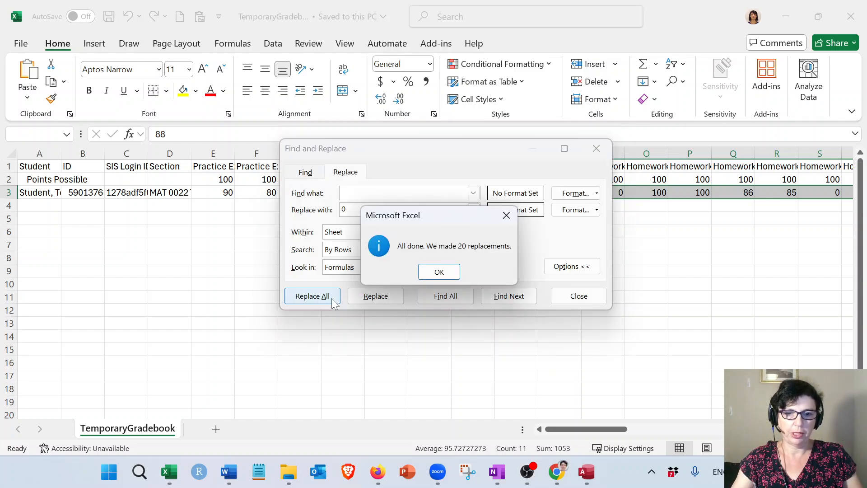
left_click(439, 271)
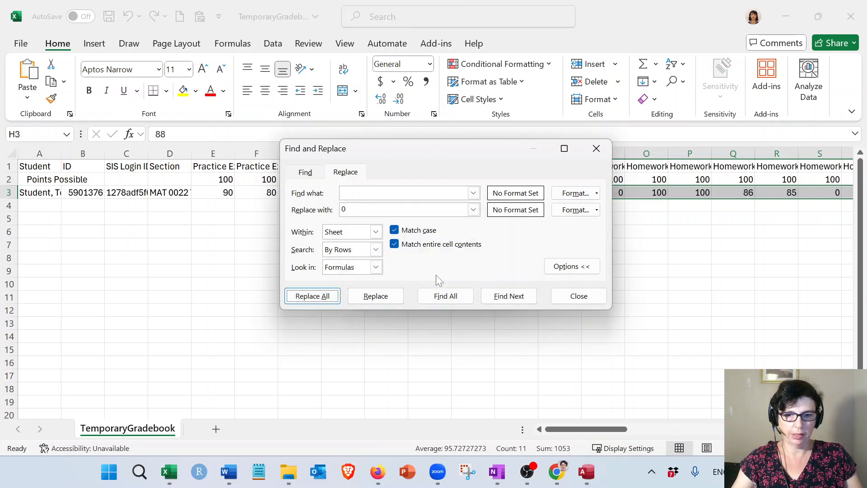
left_click(584, 298)
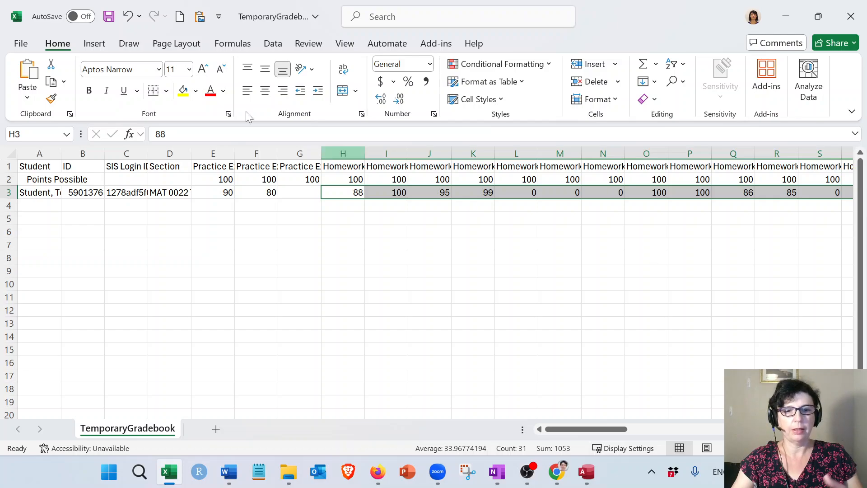
Save the TemporaryGradebook file, close it, and minimize the Downloads folder window to return to the Canvas gradebook
left_click(109, 17)
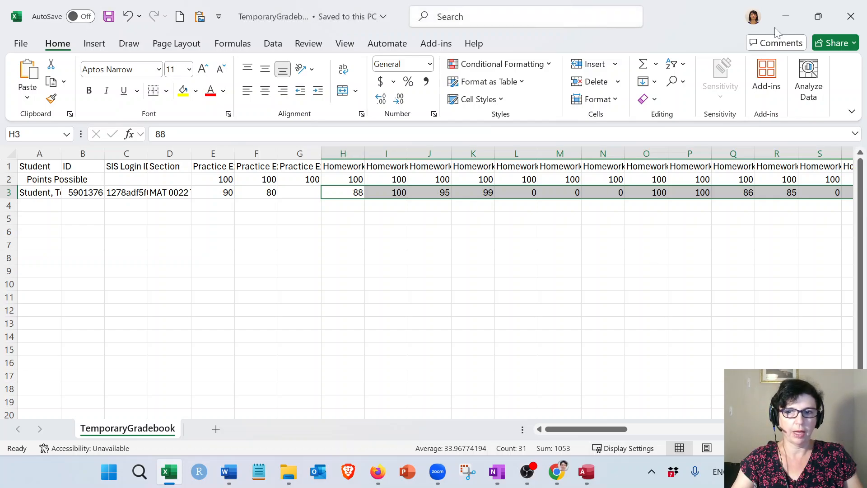
left_click(852, 17)
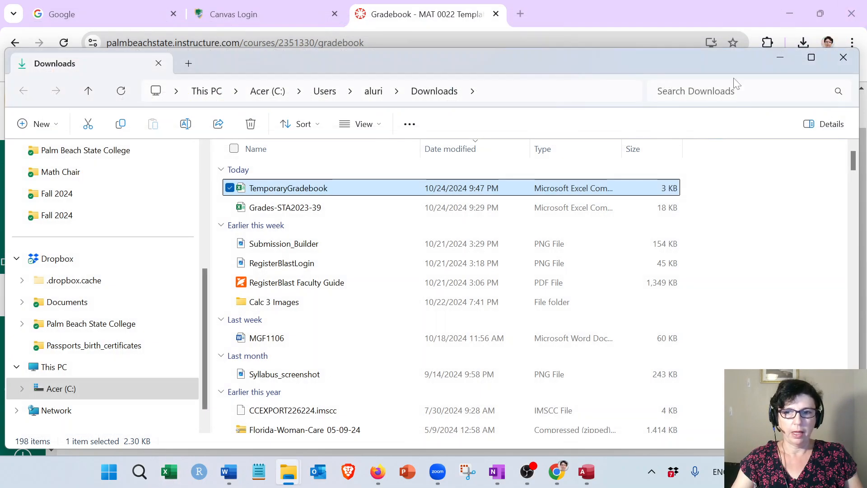
left_click(780, 57)
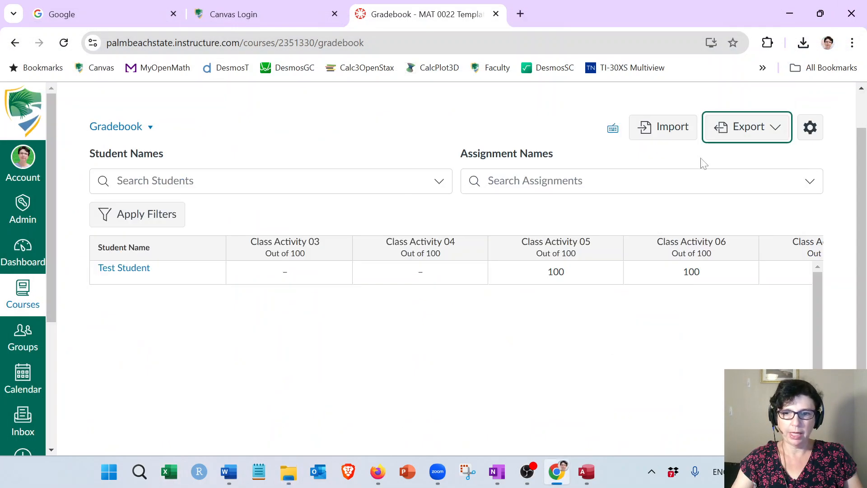
Import the TemporaryGradebook CSV file from Downloads into the MAT 0022 Template gradebook by uploading its data
left_click(676, 132)
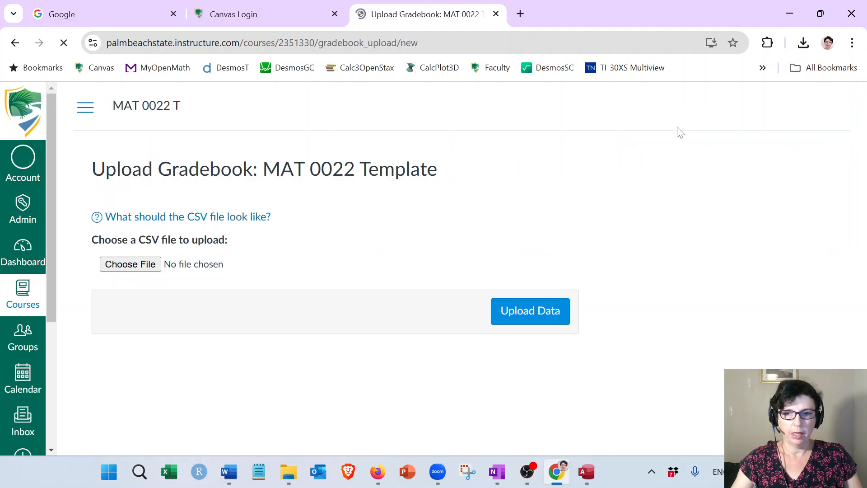
left_click(152, 266)
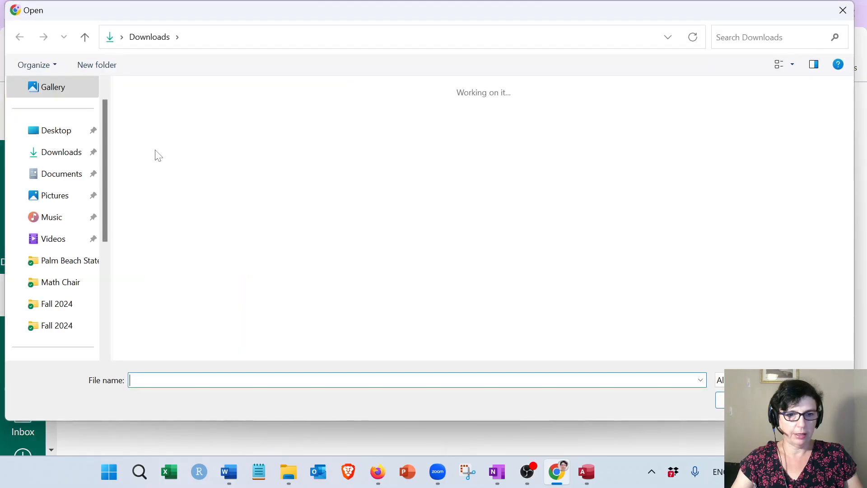
double_click(424, 121)
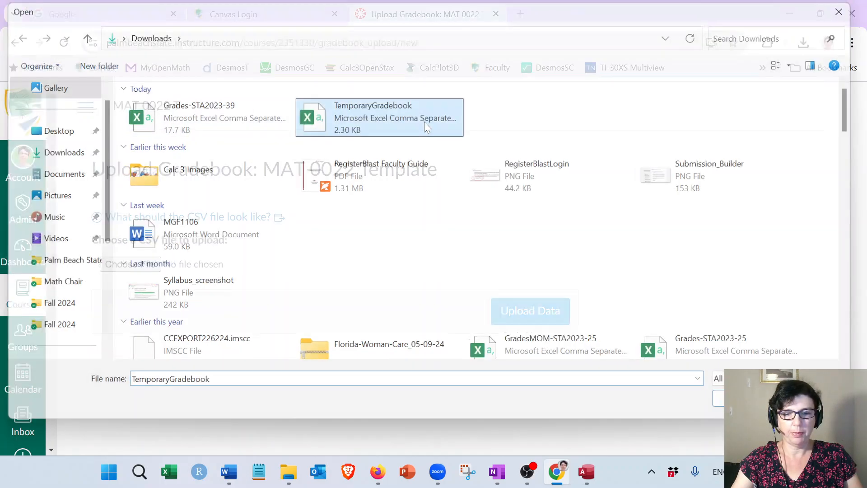
left_click(530, 315)
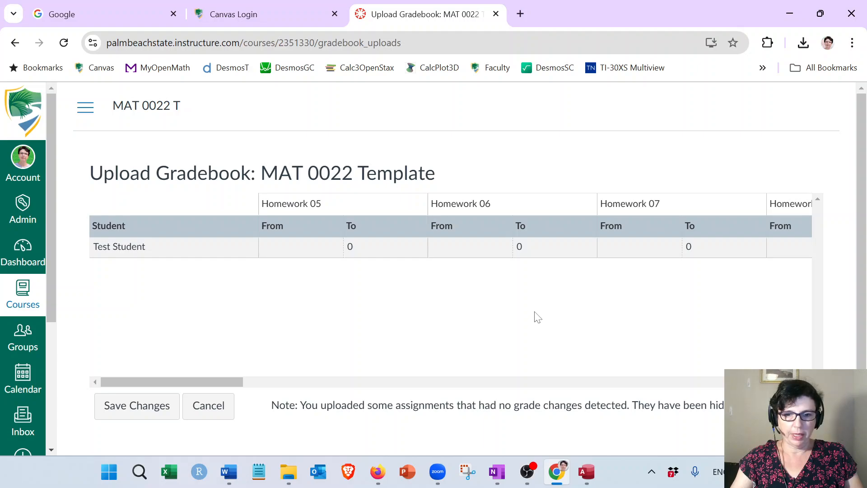
Review the proposed grade changes through Exam 3, save them, and accept the notice about returning to the Gradebook
left_click_drag(238, 379, 798, 360)
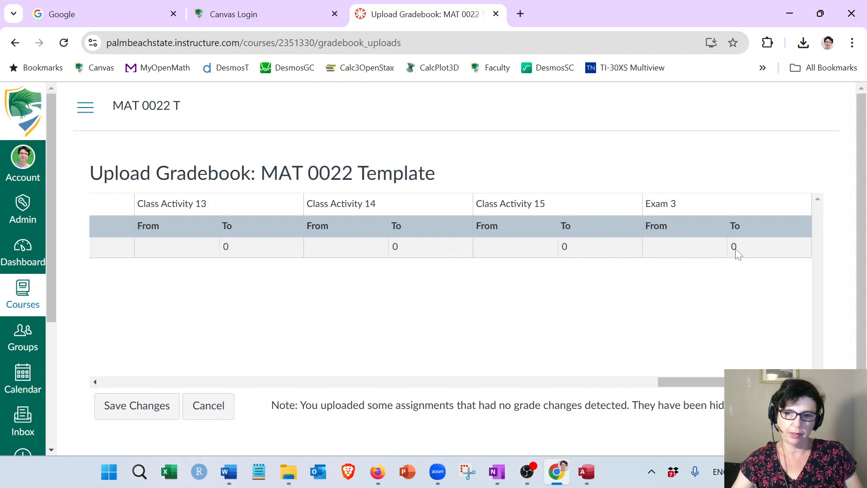
left_click(135, 414)
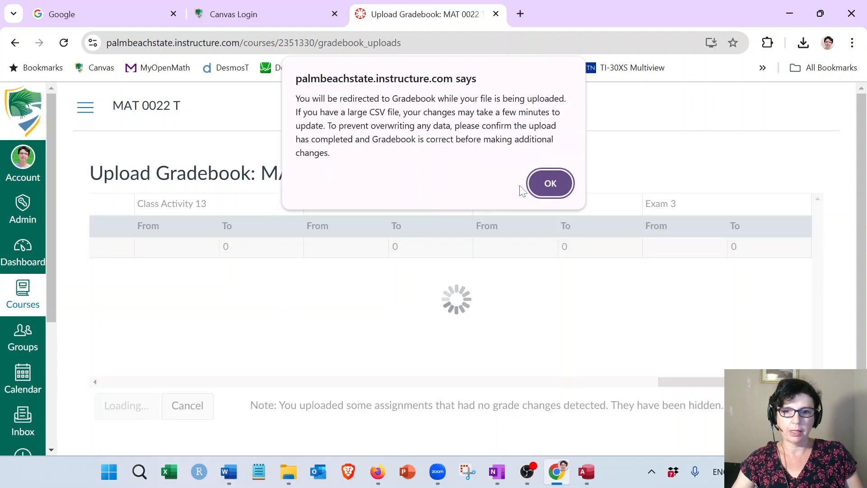
left_click(548, 189)
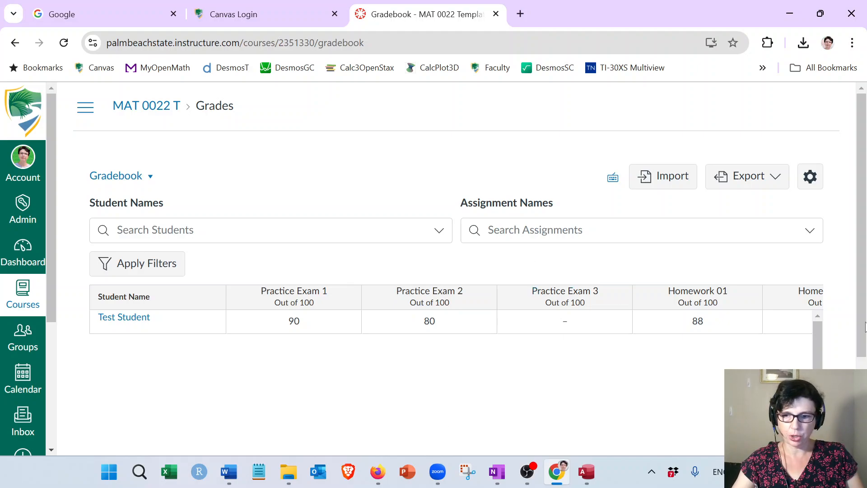
Examine the test student's scores from Practice Exam 1 through the homework assignments for the uploaded zeros
scroll(808, 383, "down", 2)
left_click_drag(861, 388, 861, 414)
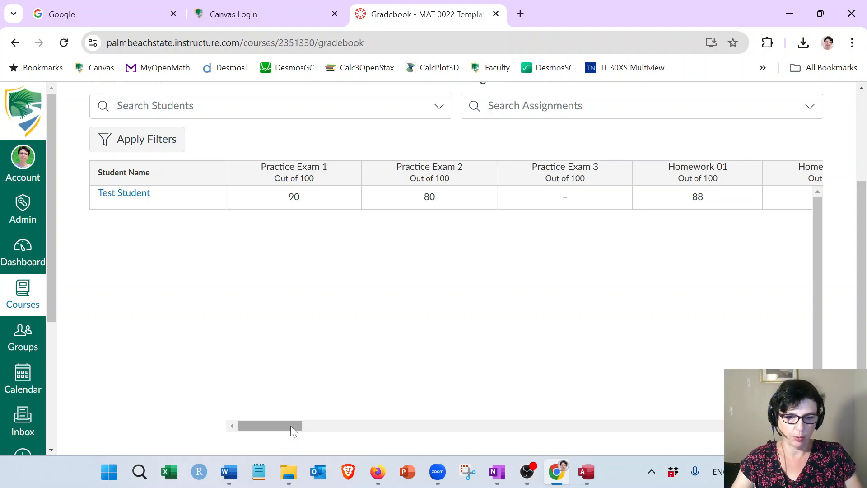
left_click_drag(291, 425, 365, 426)
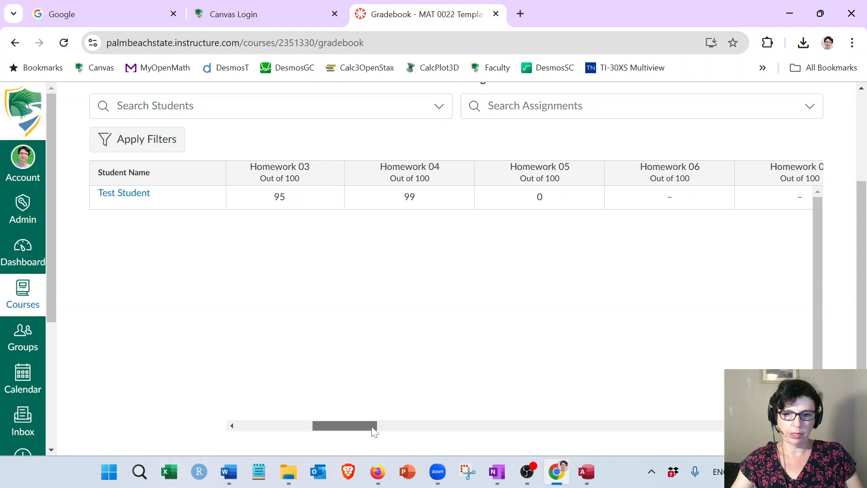
left_click_drag(371, 427, 401, 426)
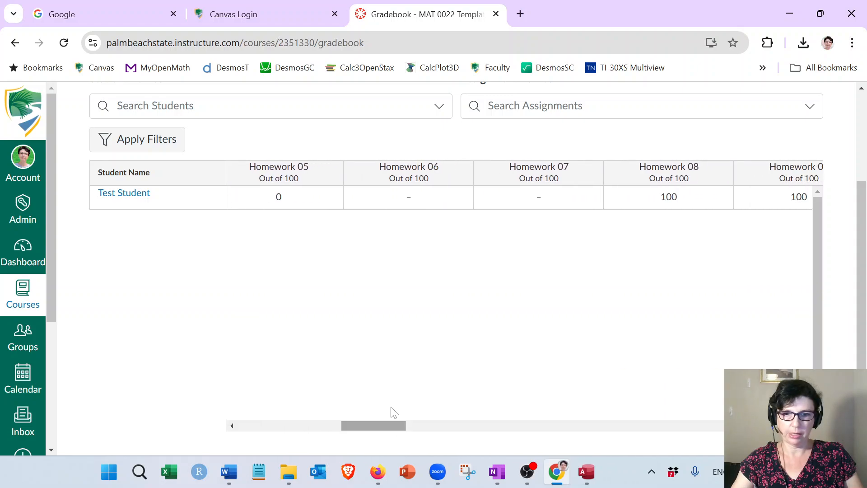
Reload the gradebook page and examine the test student's weighted assignment group percentages and total grade
left_click(64, 43)
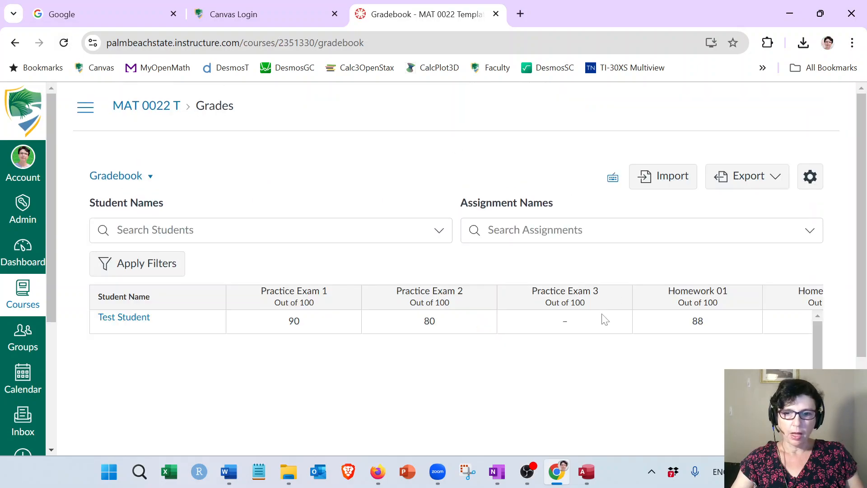
scroll(524, 444, "down", 2)
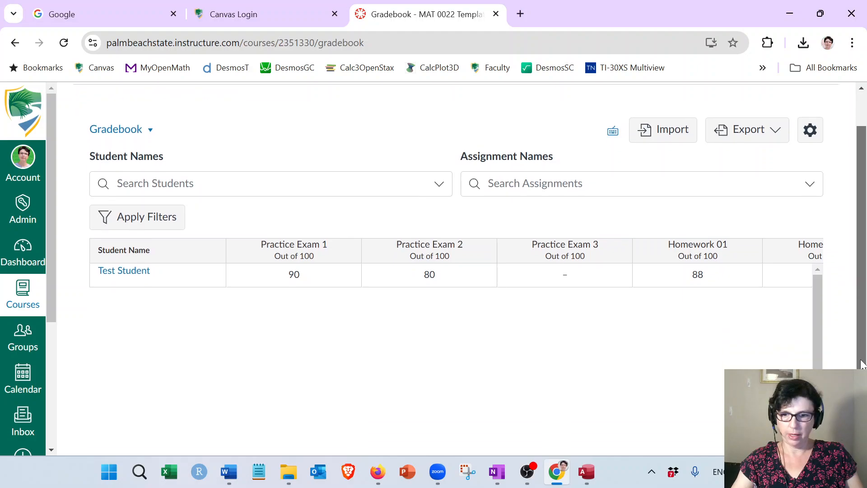
left_click_drag(290, 451, 705, 454)
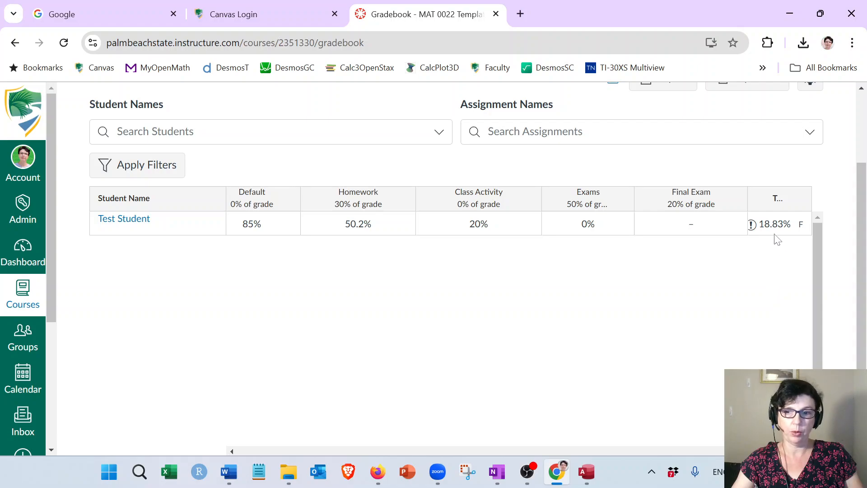